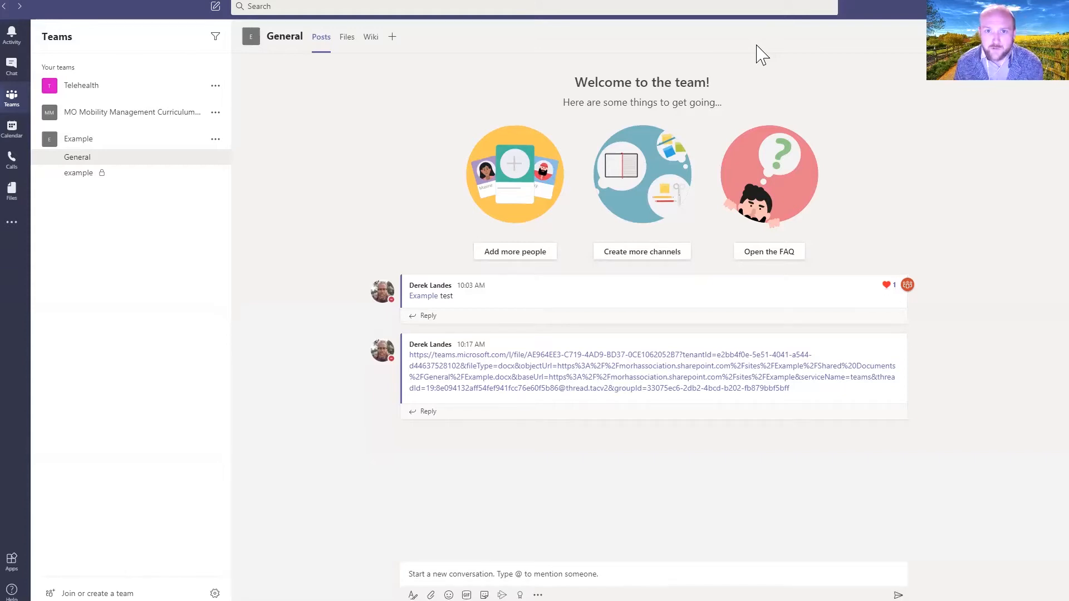
Start an instant meeting from the calendar and copy its join info
{"action": "left_click", "coordinate": [18, 140]}
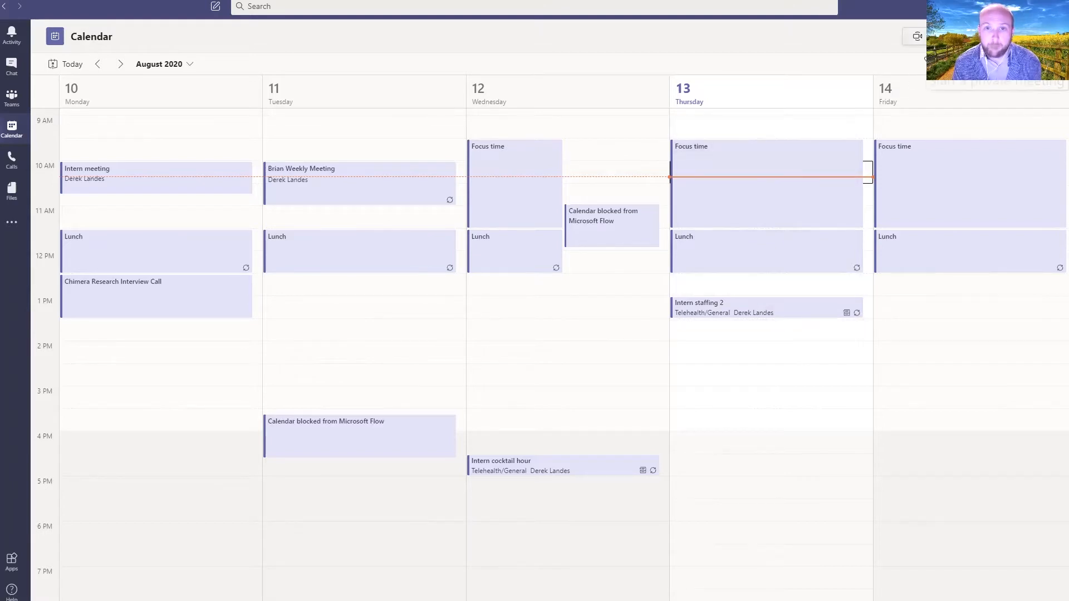
{"action": "left_click", "coordinate": [916, 36]}
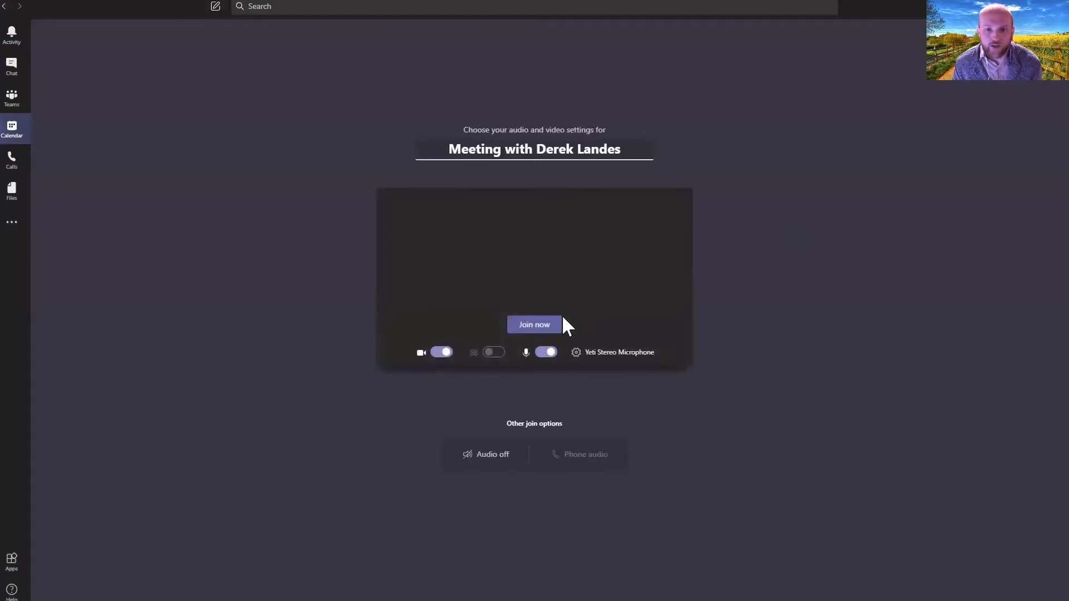
{"action": "left_click", "coordinate": [546, 337]}
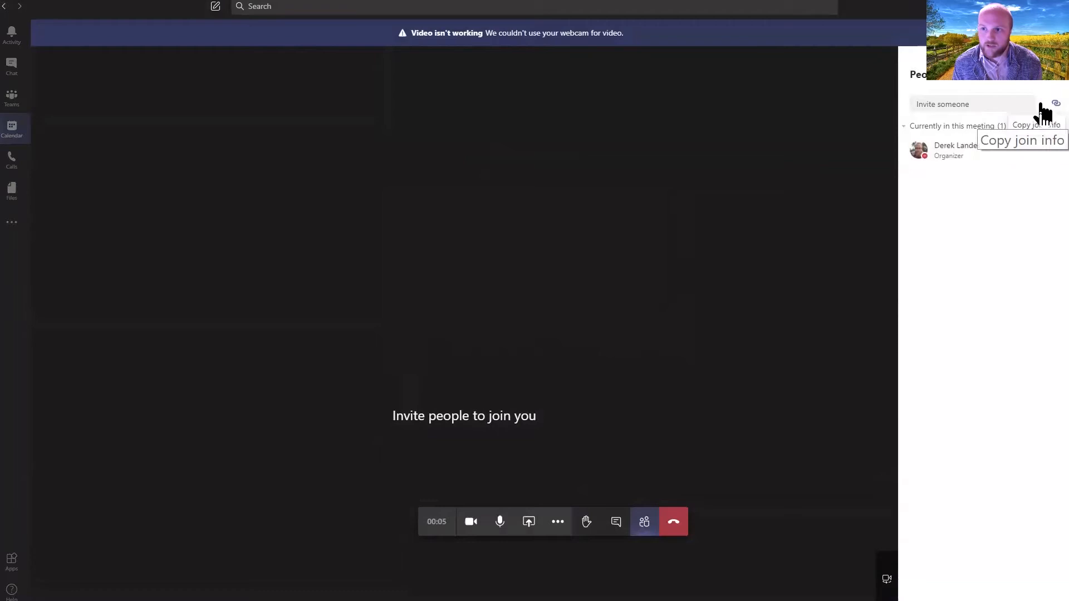
{"action": "left_click", "coordinate": [1041, 105]}
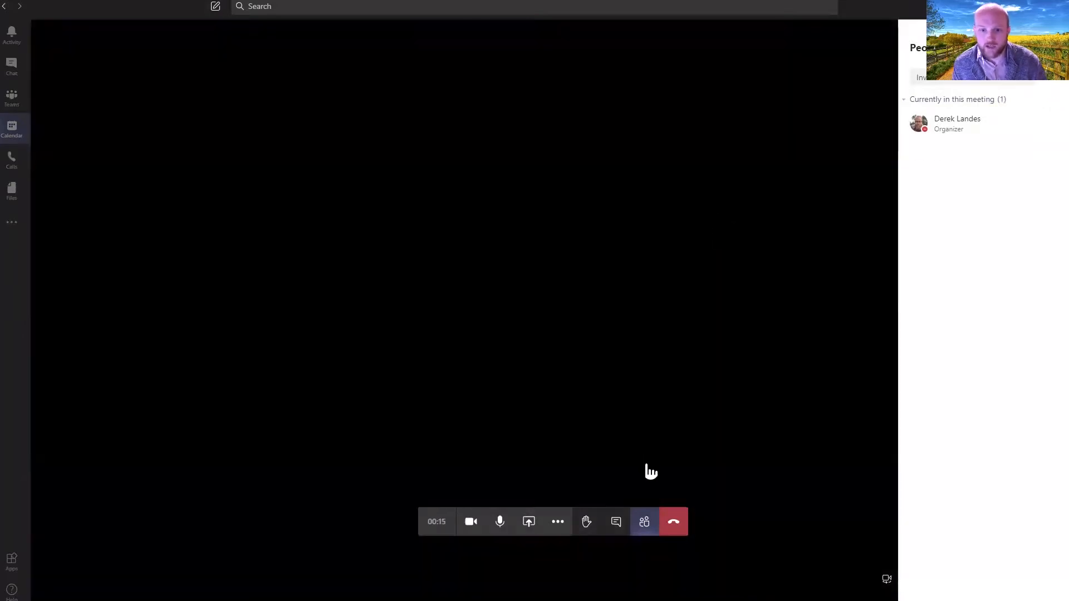
End the meeting and look through its meeting notes, whiteboard and shared files
{"action": "left_click", "coordinate": [678, 533]}
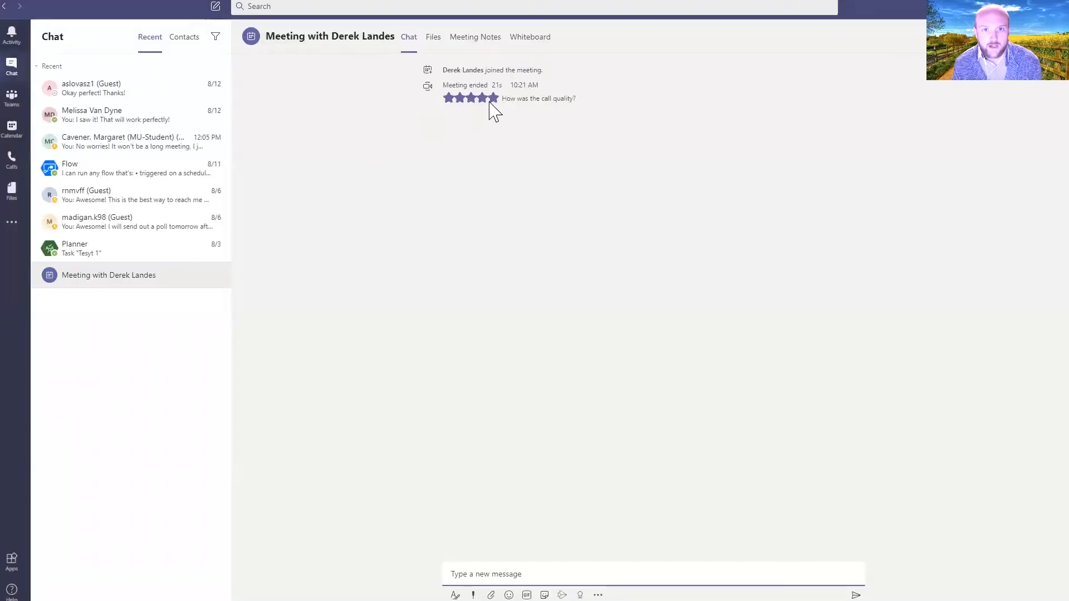
{"action": "left_click", "coordinate": [460, 98]}
{"action": "left_click", "coordinate": [472, 40]}
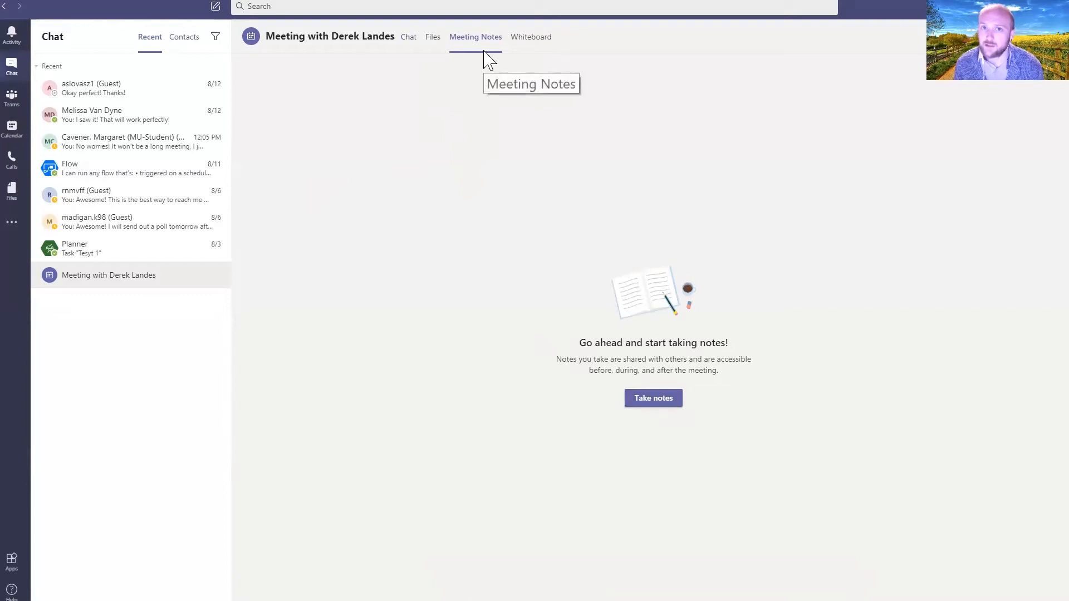
{"action": "left_click", "coordinate": [516, 45]}
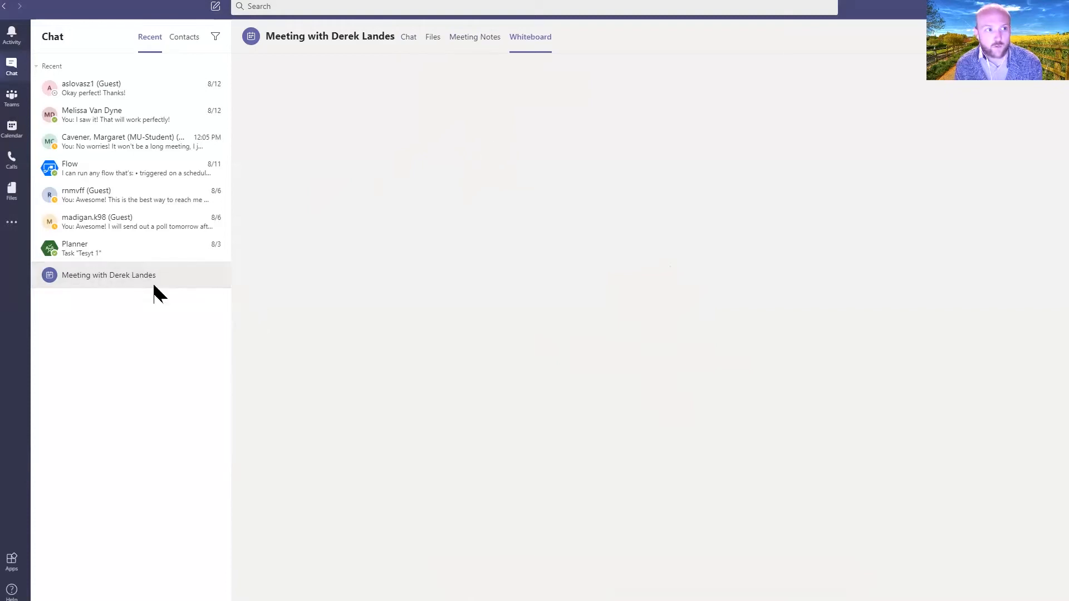
{"action": "left_click", "coordinate": [434, 40]}
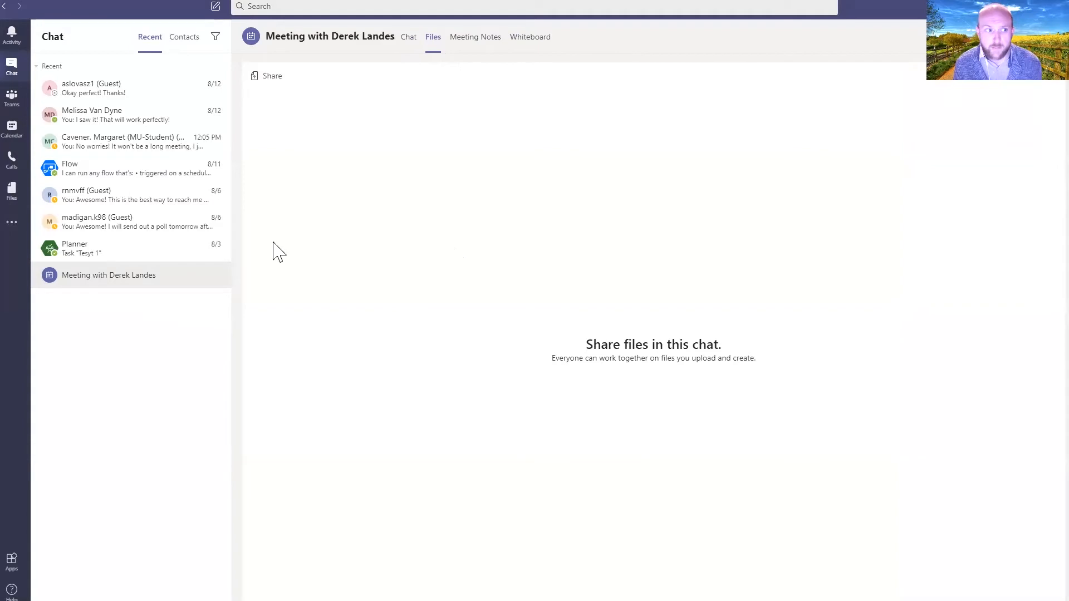
Open the calendar and start scheduling a new meeting
{"action": "left_click", "coordinate": [13, 132]}
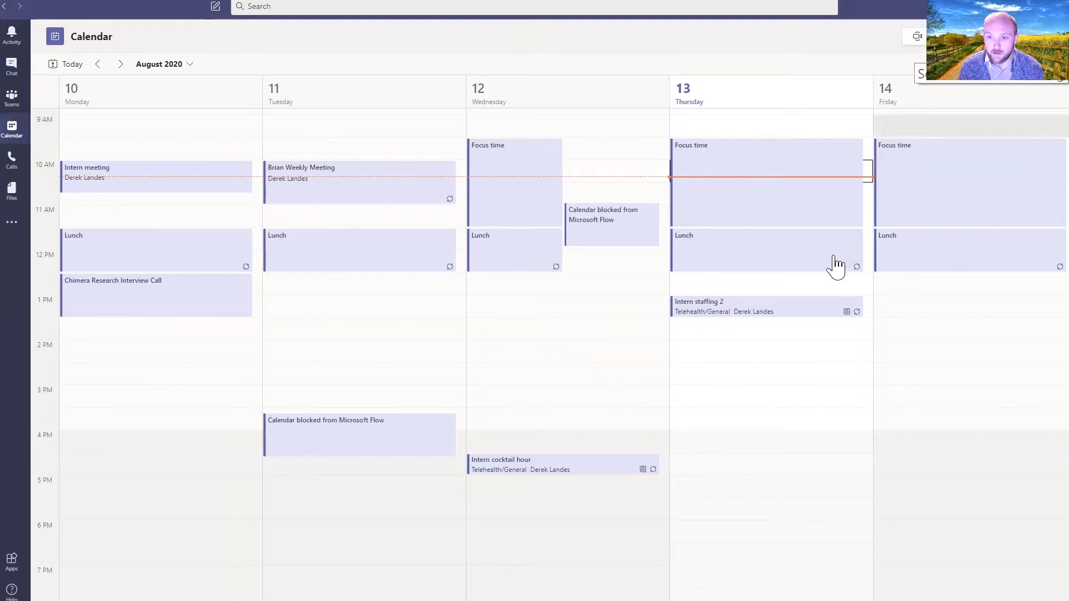
{"action": "left_click", "coordinate": [732, 357]}
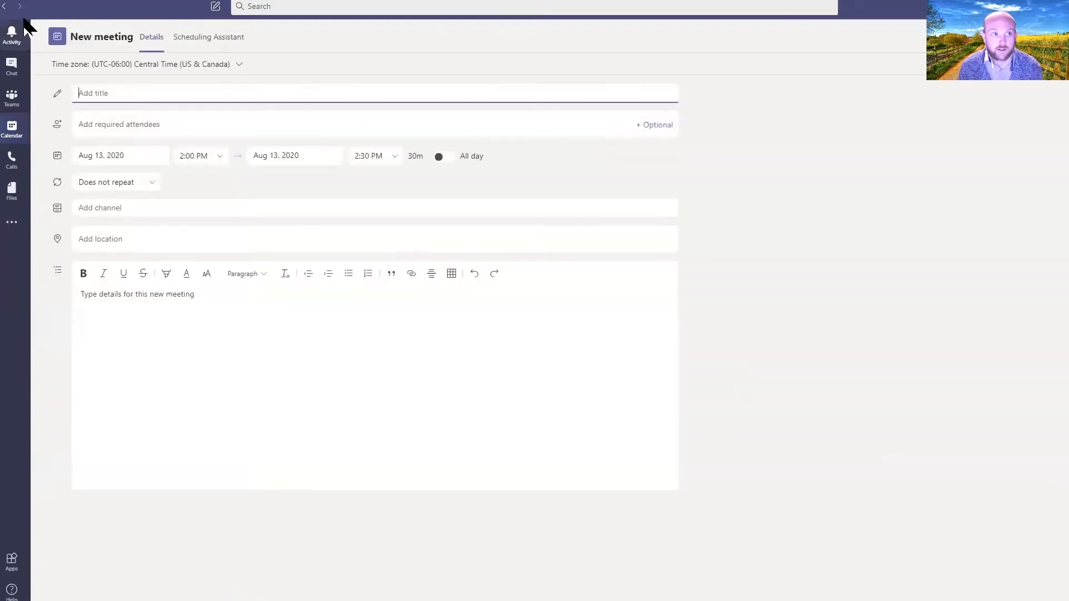
{"action": "left_click", "coordinate": [5, 7]}
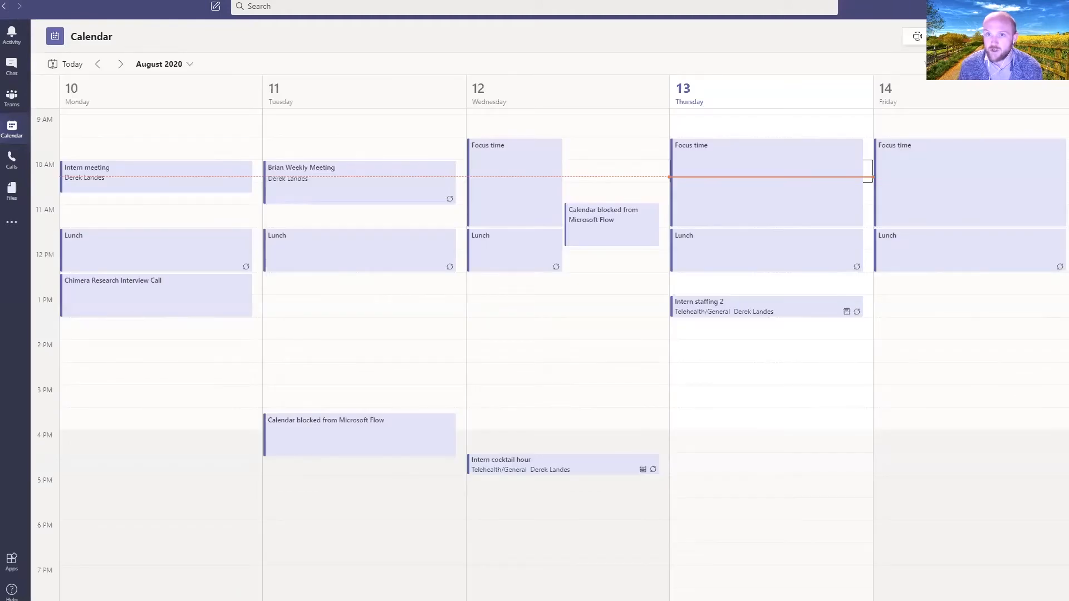
{"action": "left_click", "coordinate": [1018, 37]}
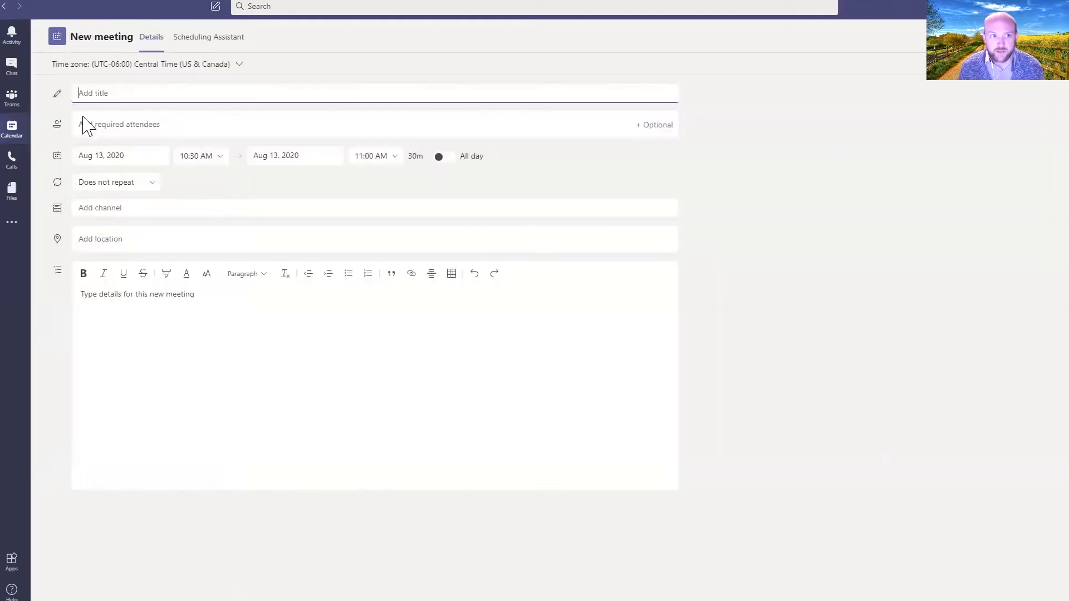
Add an optional attendees line to the new meeting and view the available repeat options
{"action": "left_click", "coordinate": [116, 125]}
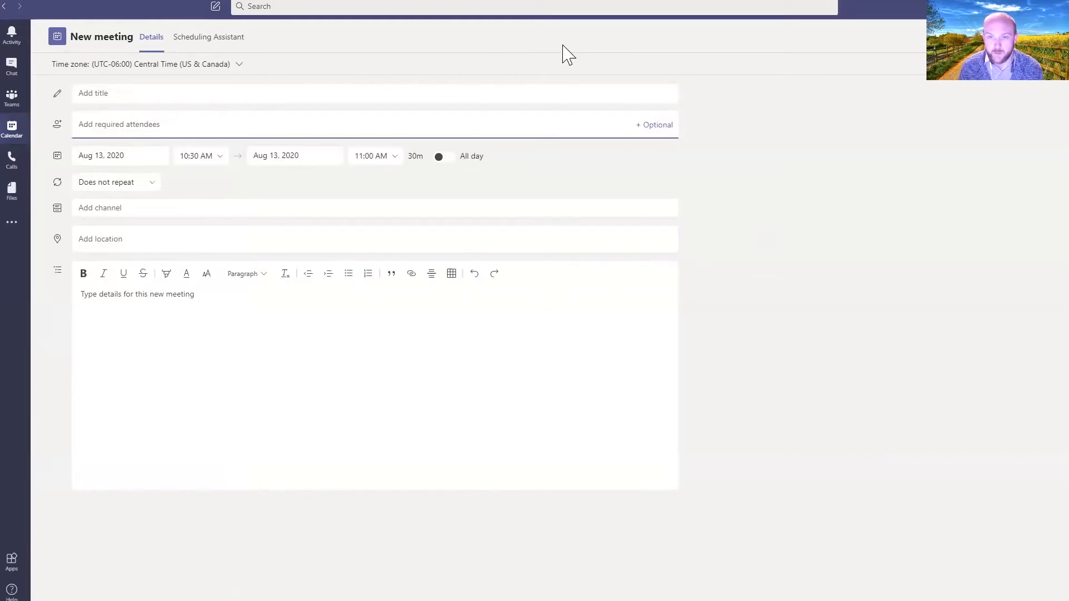
{"action": "left_click", "coordinate": [654, 125]}
{"action": "left_click", "coordinate": [169, 124]}
{"action": "left_click", "coordinate": [188, 148]}
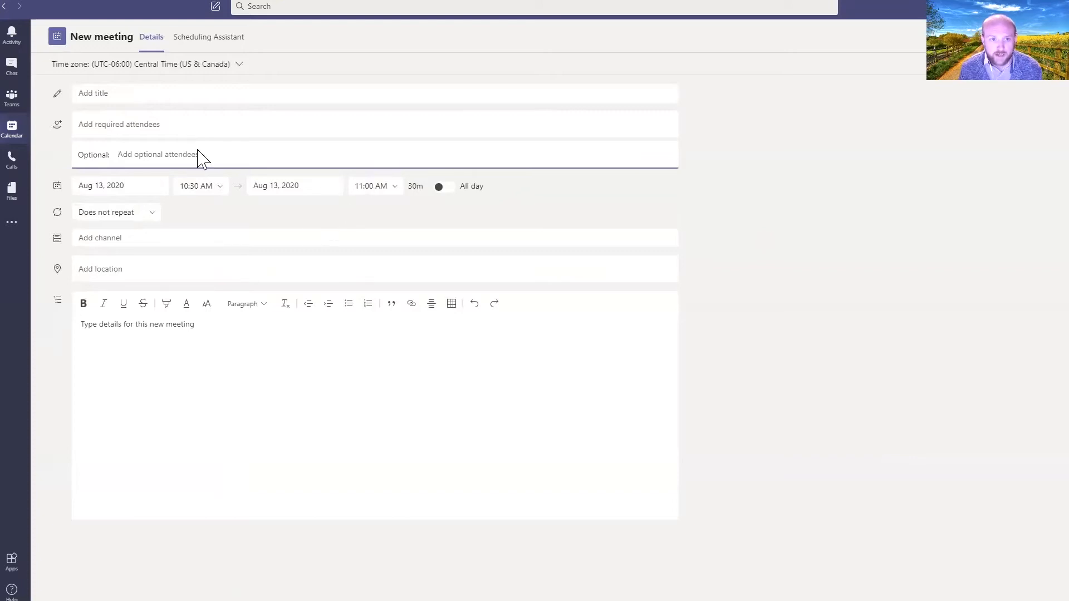
{"action": "left_click", "coordinate": [147, 214]}
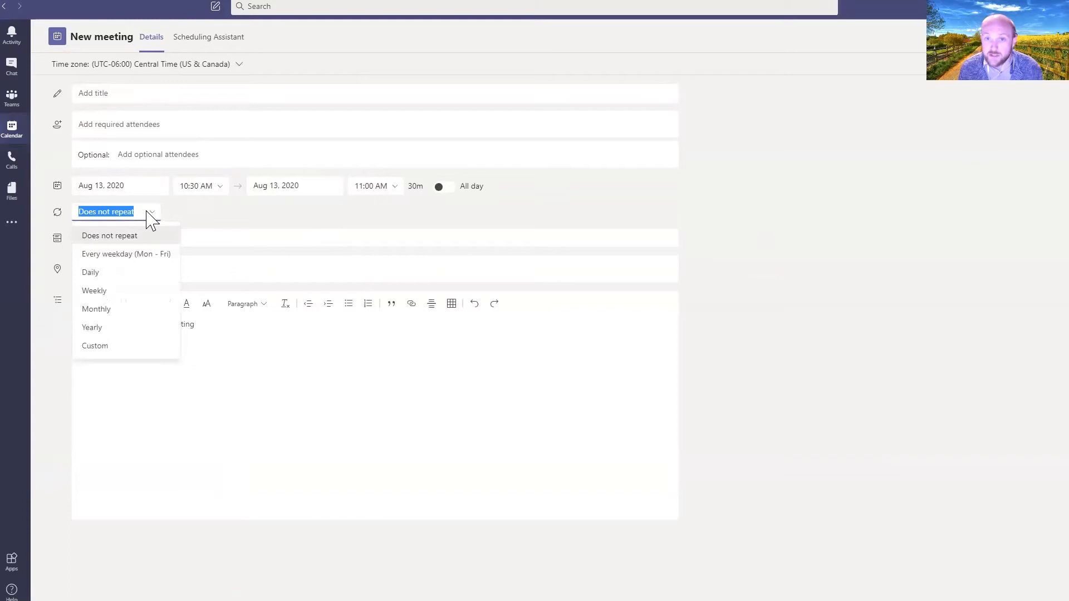
{"action": "left_click", "coordinate": [221, 220]}
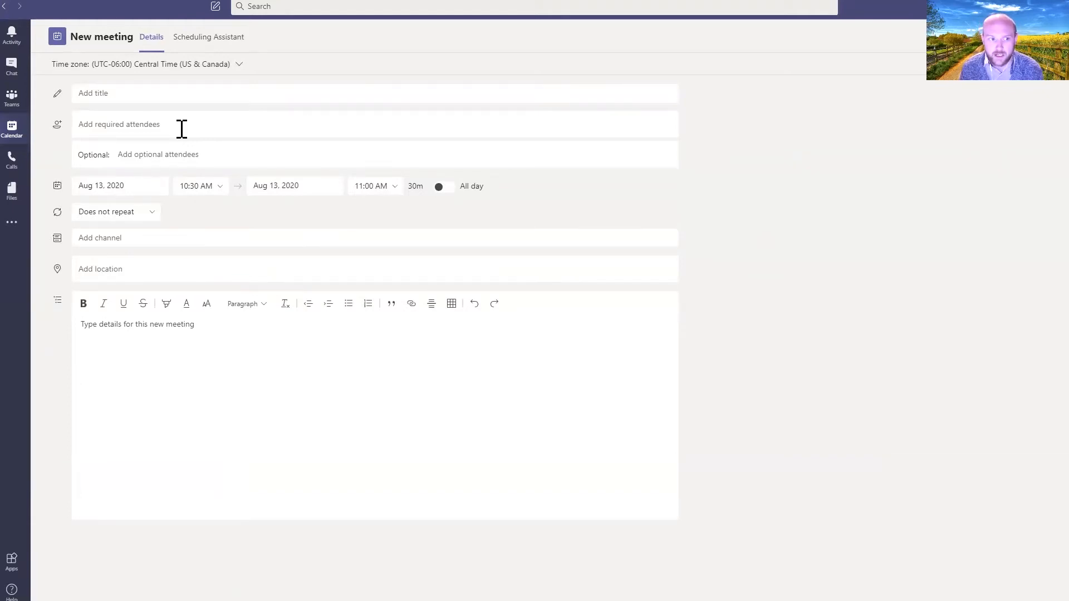
Assign the meeting to the General channel of the Telehealth team
{"action": "left_click", "coordinate": [151, 238]}
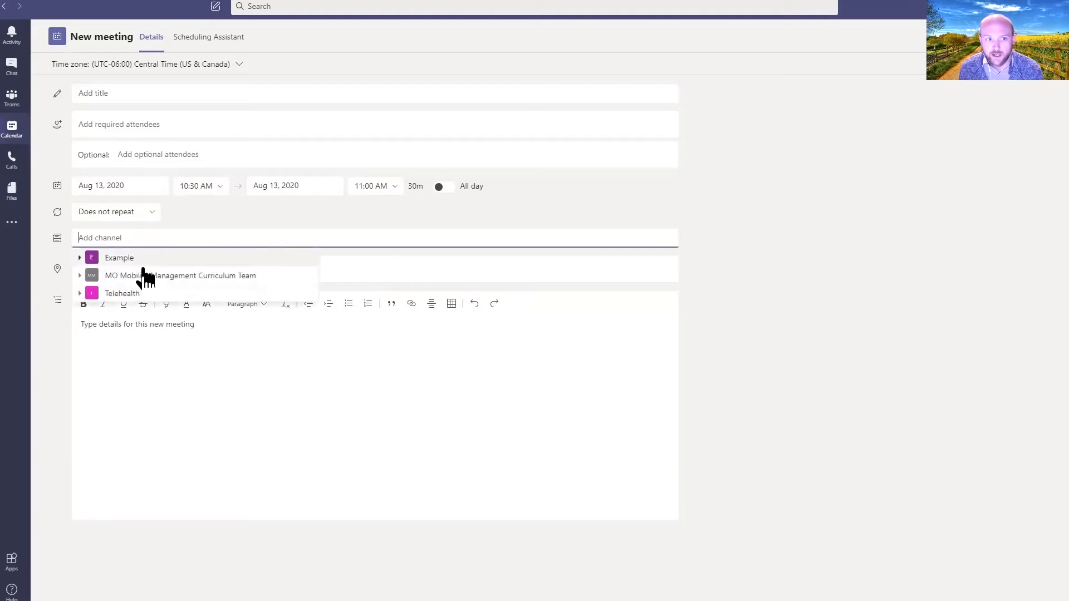
{"action": "left_click", "coordinate": [139, 295]}
{"action": "left_click", "coordinate": [135, 309]}
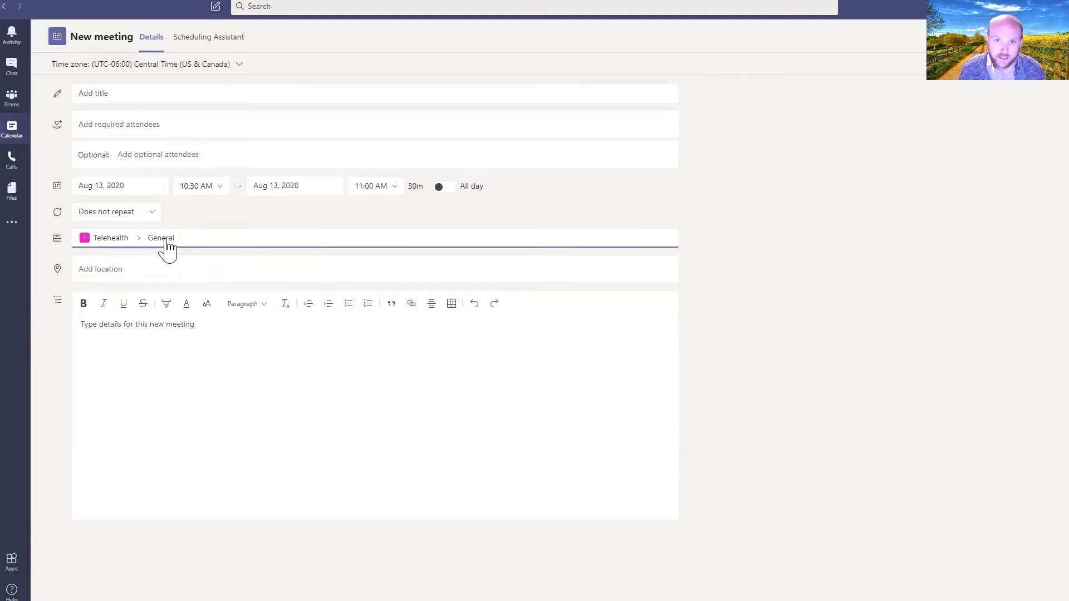
{"action": "left_click", "coordinate": [609, 210]}
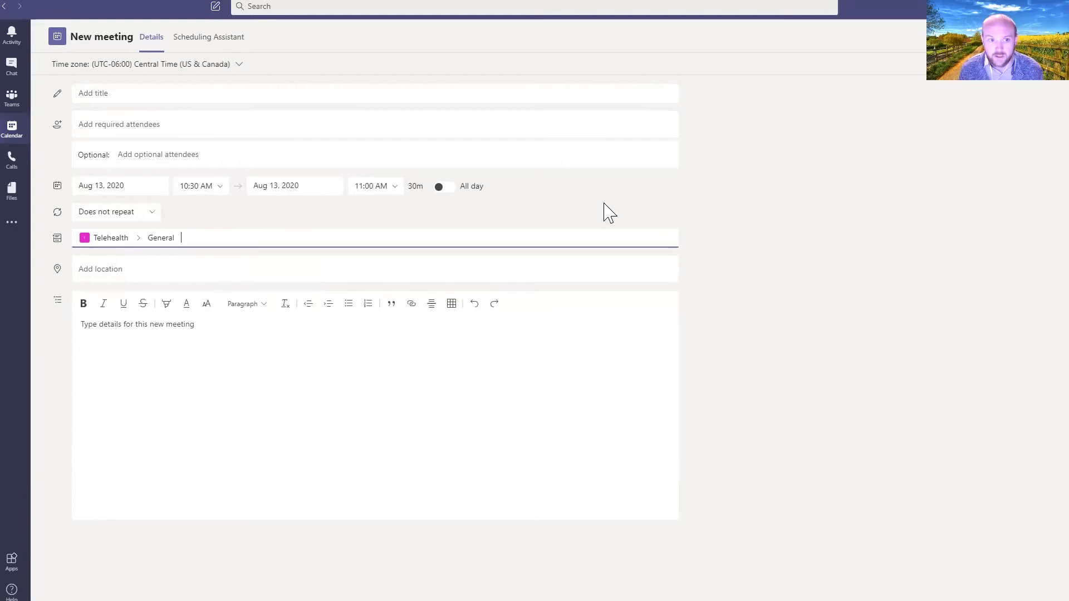
Add a colleague as a required attendee in the Scheduling Assistant to compare availability
{"action": "left_click", "coordinate": [232, 49]}
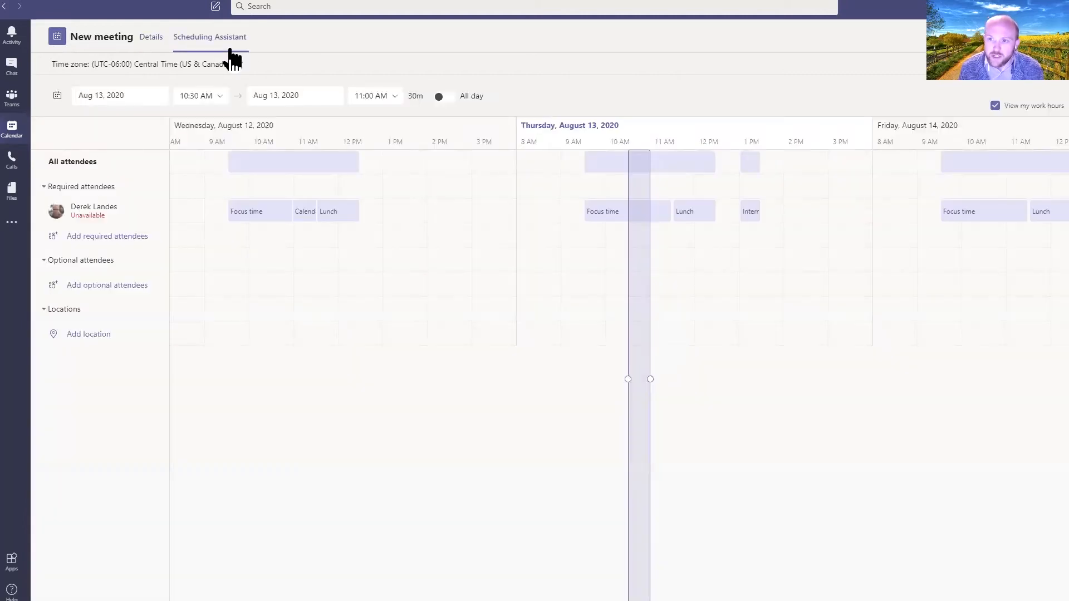
{"action": "left_click", "coordinate": [99, 237]}
{"action": "type", "text": "mary"}
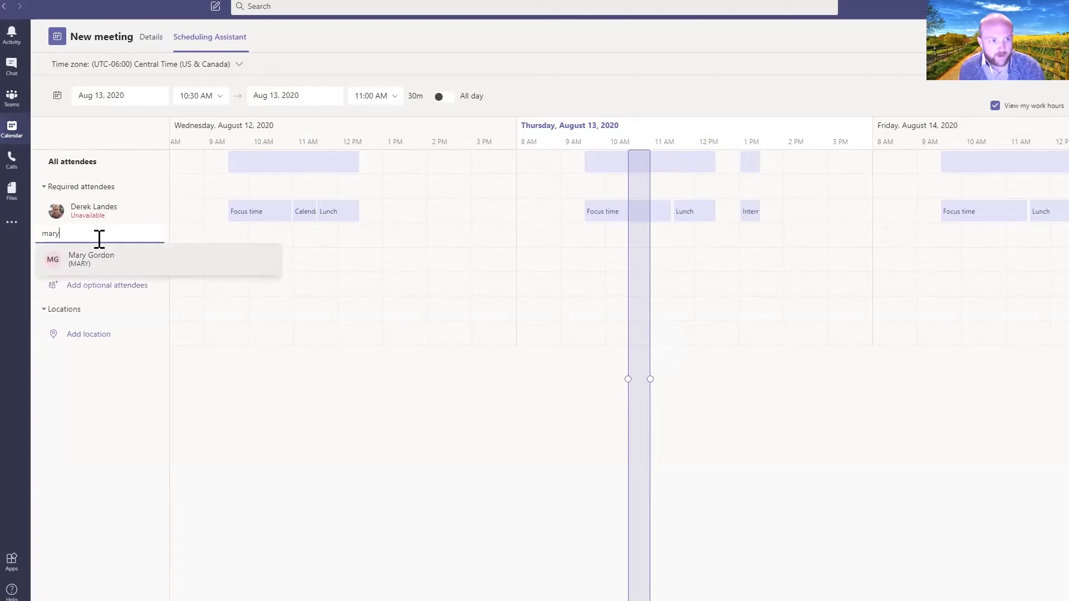
{"action": "left_click", "coordinate": [105, 257]}
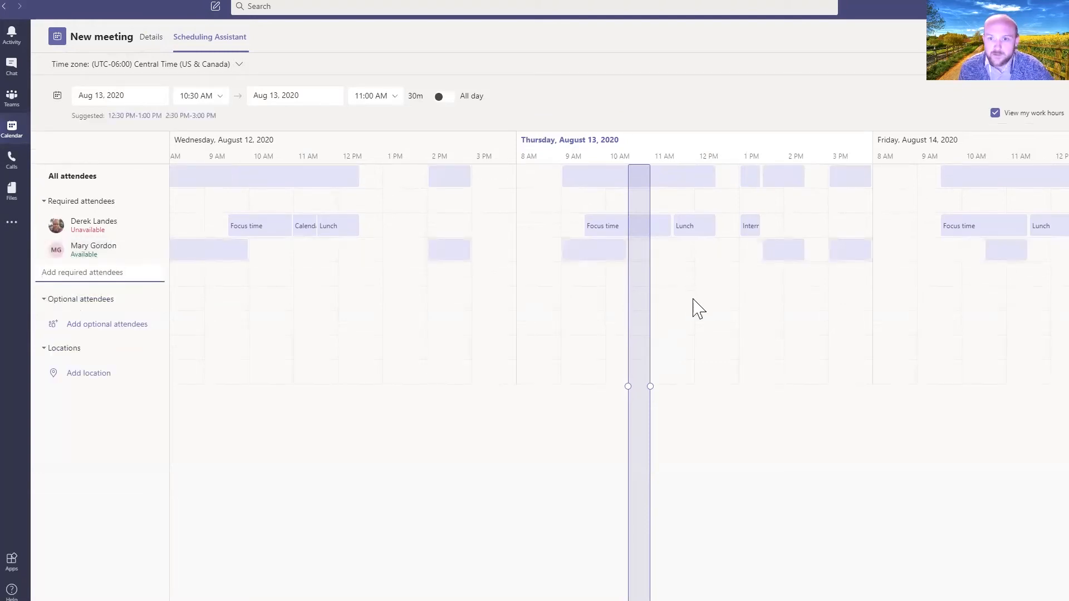
Try several time slots on Thursday, August 13, ending with 3:15 PM to 3:45 PM, and discard the unsaved meeting
{"action": "left_click", "coordinate": [679, 279]}
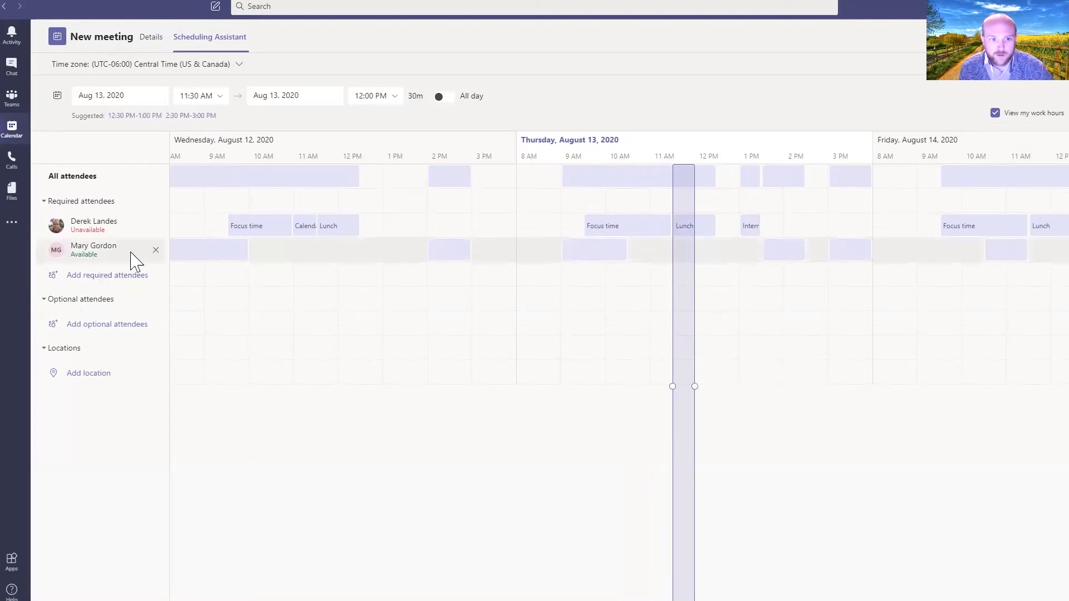
{"action": "left_click", "coordinate": [539, 248]}
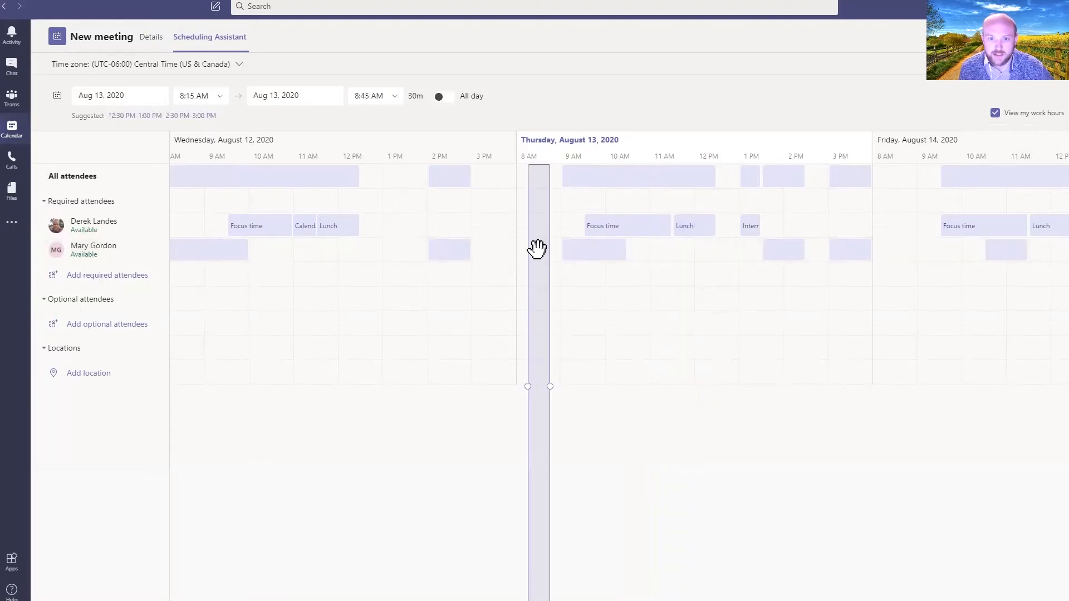
{"action": "left_click", "coordinate": [883, 189]}
{"action": "left_click", "coordinate": [849, 200]}
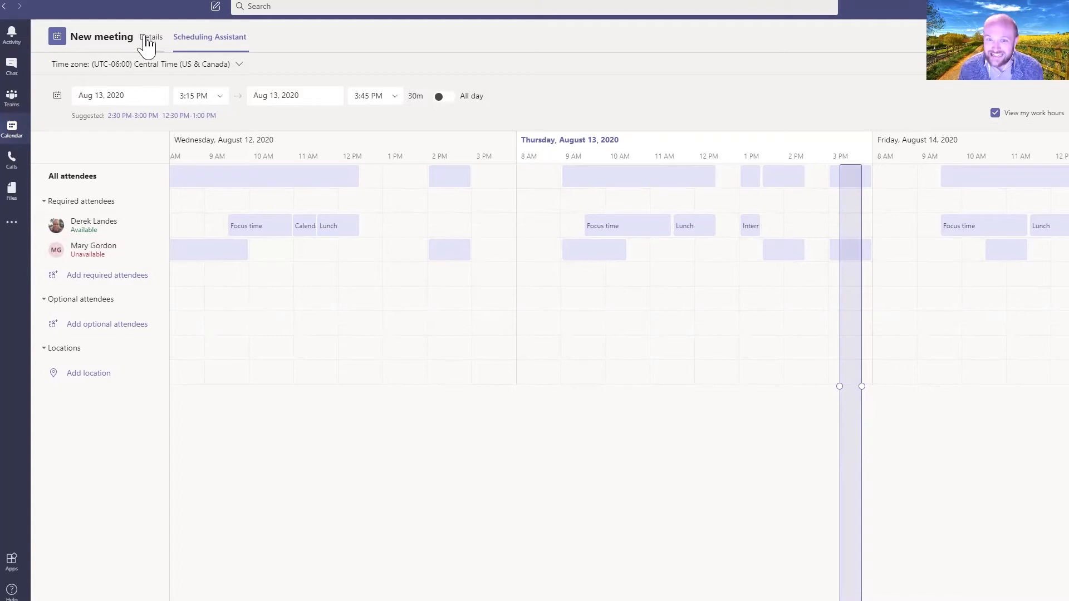
{"action": "left_click", "coordinate": [9, 11]}
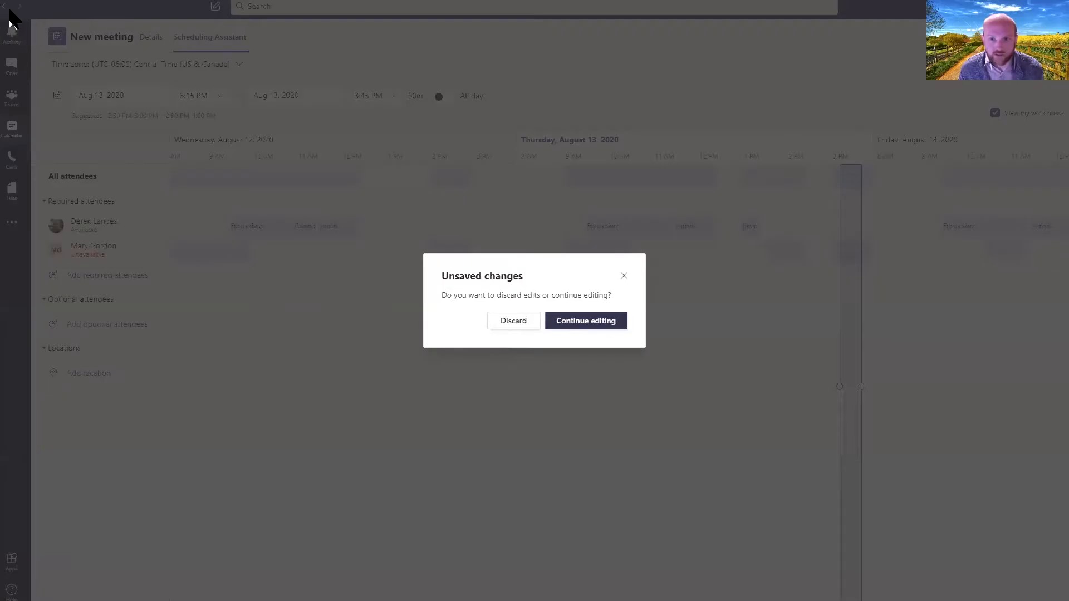
{"action": "left_click", "coordinate": [503, 321]}
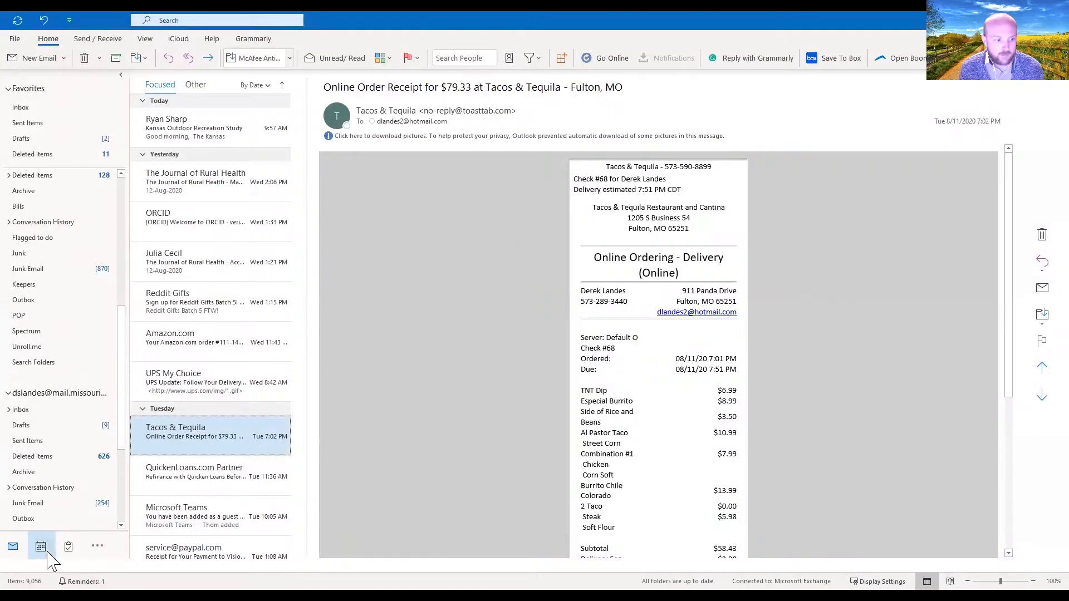
{"action": "left_click", "coordinate": [47, 552]}
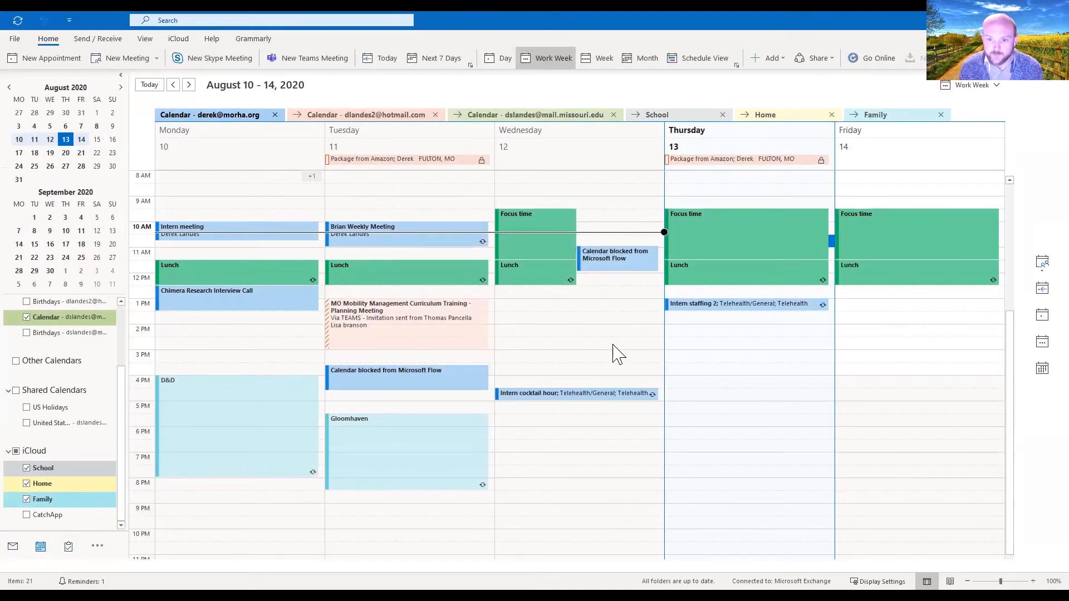
{"action": "left_click", "coordinate": [706, 363]}
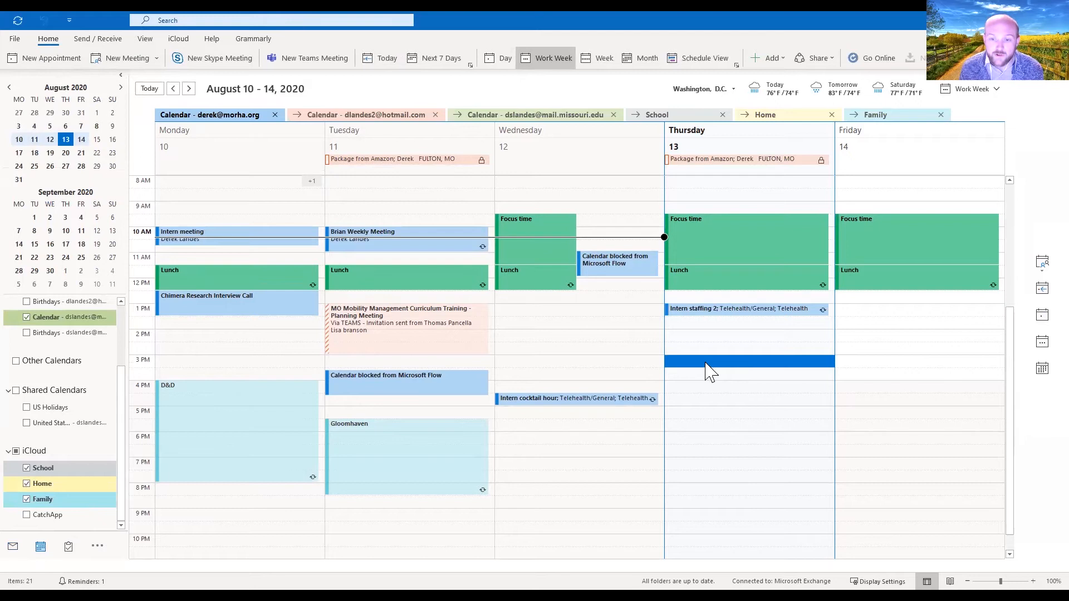
{"action": "double_click", "coordinate": [703, 362]}
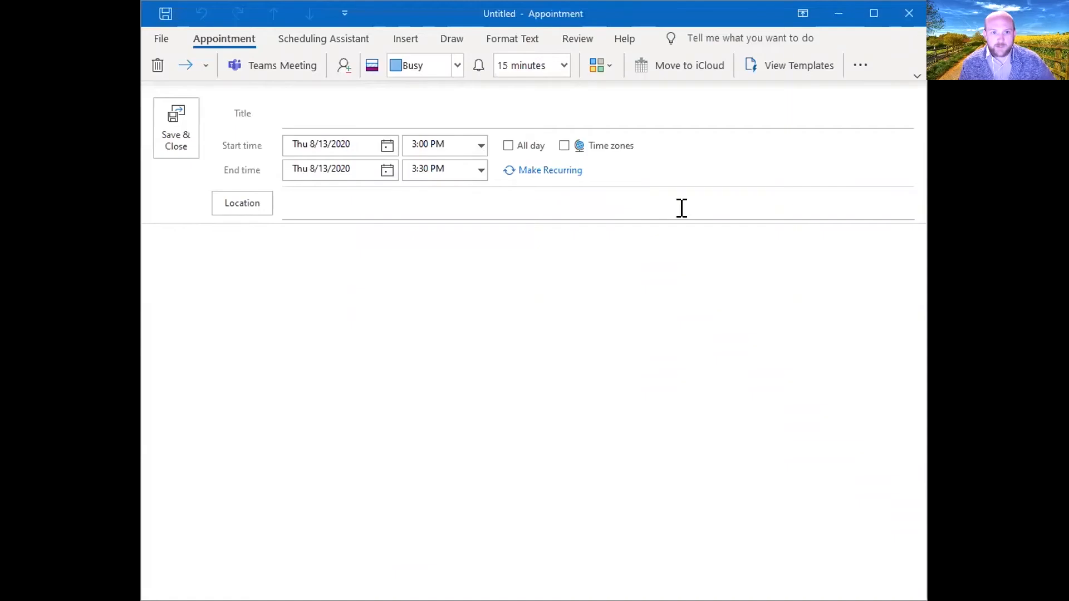
{"action": "left_click", "coordinate": [343, 67]}
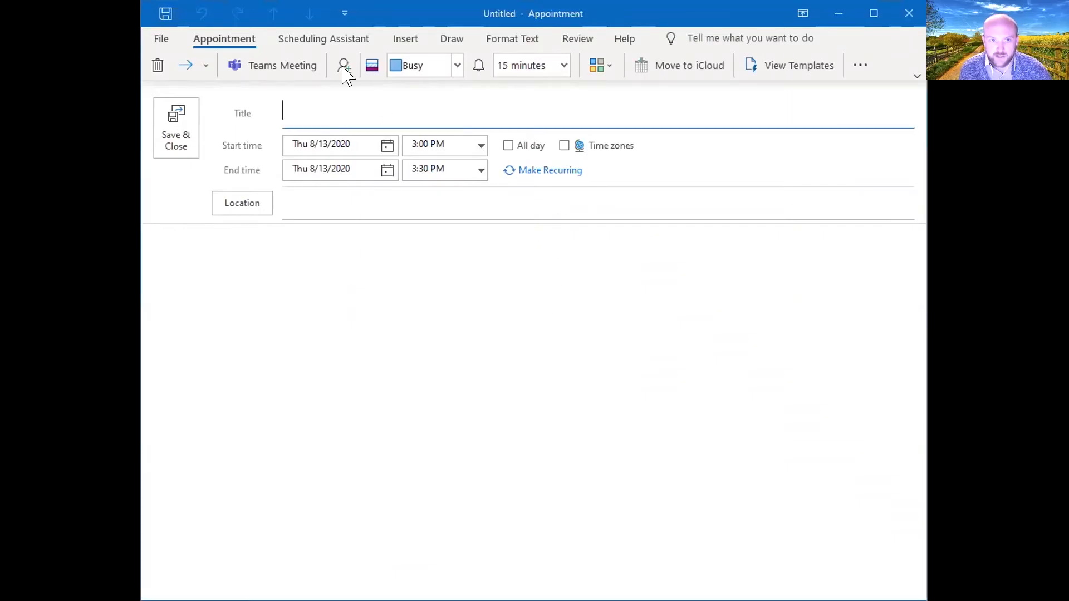
{"action": "left_click", "coordinate": [344, 67]}
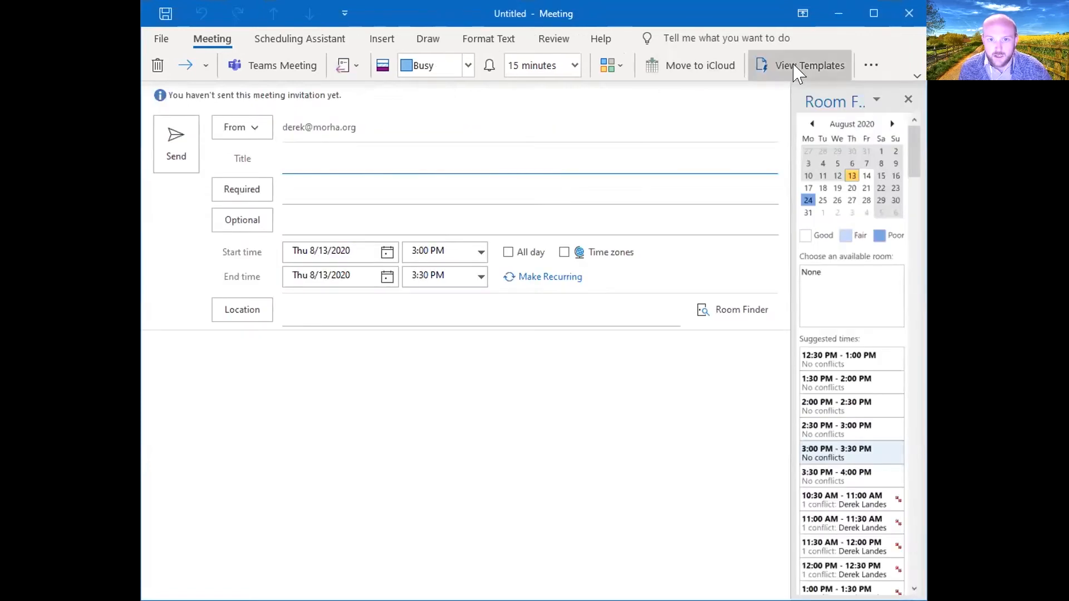
Start a new FindTime meeting poll for the meeting and add a colleague from the recent people as a required attendee
{"action": "left_click", "coordinate": [871, 67]}
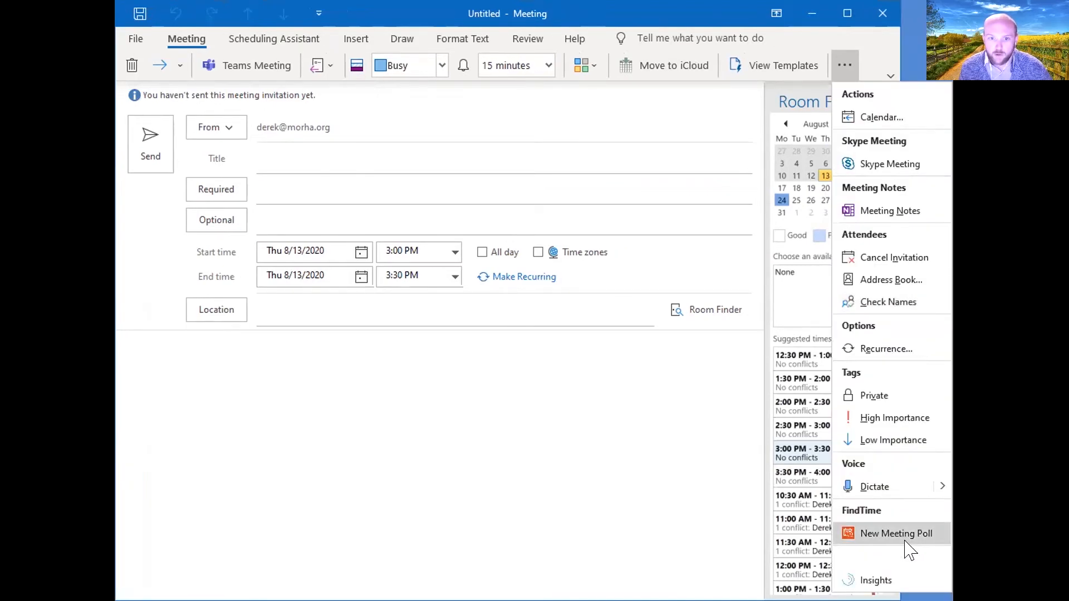
{"action": "left_click", "coordinate": [906, 543]}
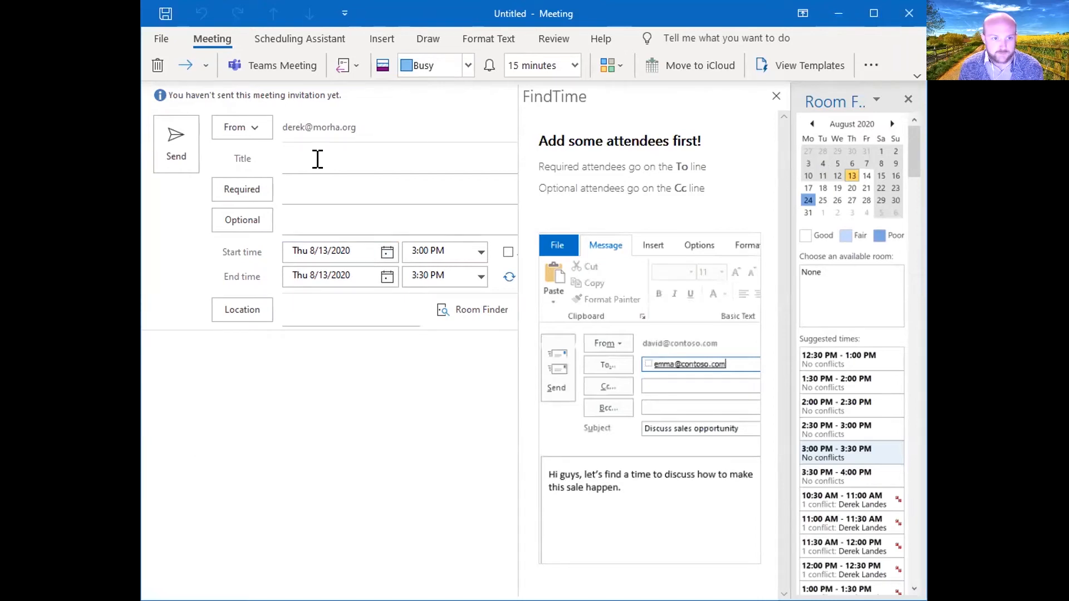
{"action": "left_click", "coordinate": [328, 185]}
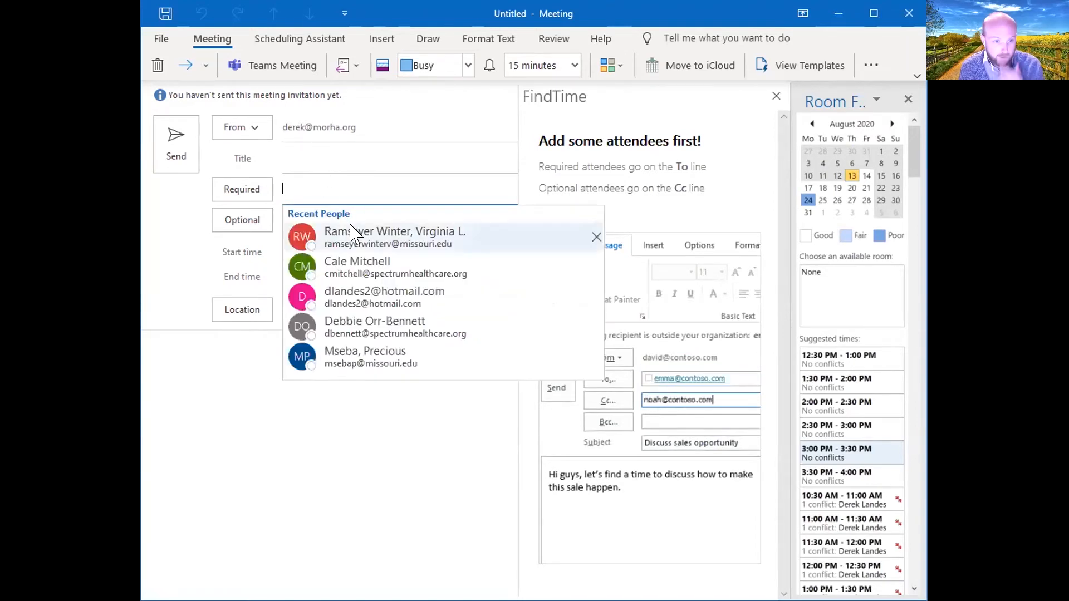
{"action": "left_click", "coordinate": [345, 233]}
Select 2:30 PM and 3:00 PM on Friday, August 14 as 30-minute poll options and add the poll to an email
{"action": "left_click_drag", "start_coordinate": [785, 200], "coordinate": [785, 281]}
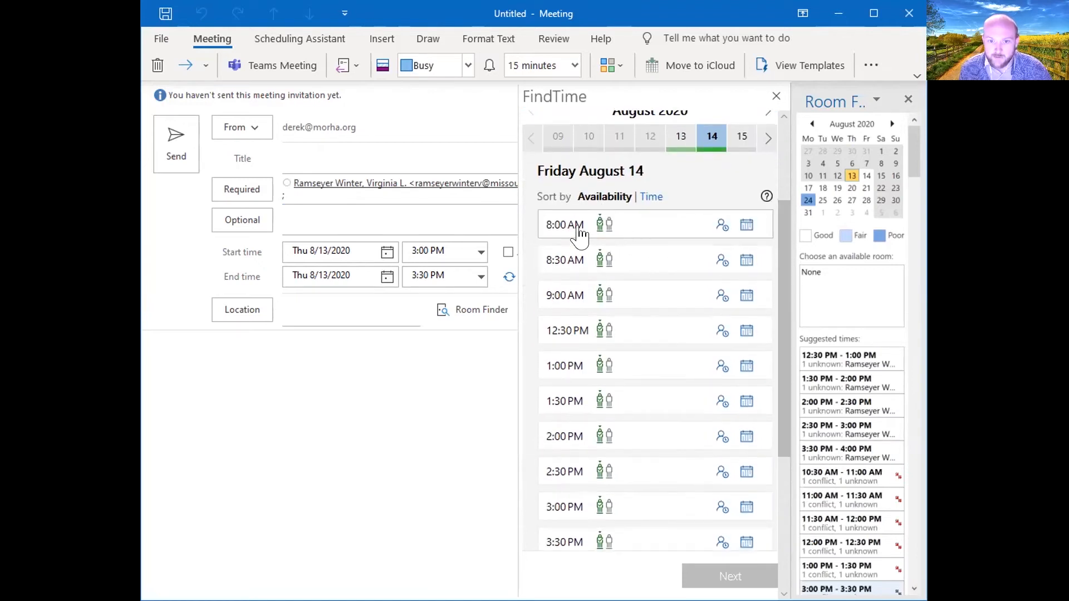
{"action": "left_click", "coordinate": [569, 505]}
{"action": "left_click", "coordinate": [579, 474]}
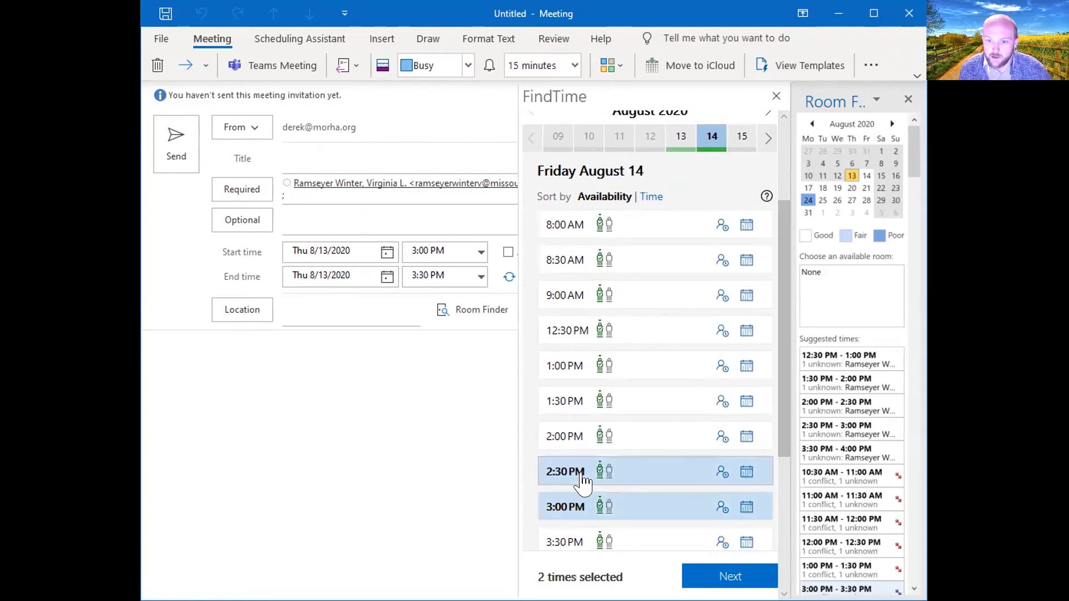
{"action": "left_click", "coordinate": [743, 137]}
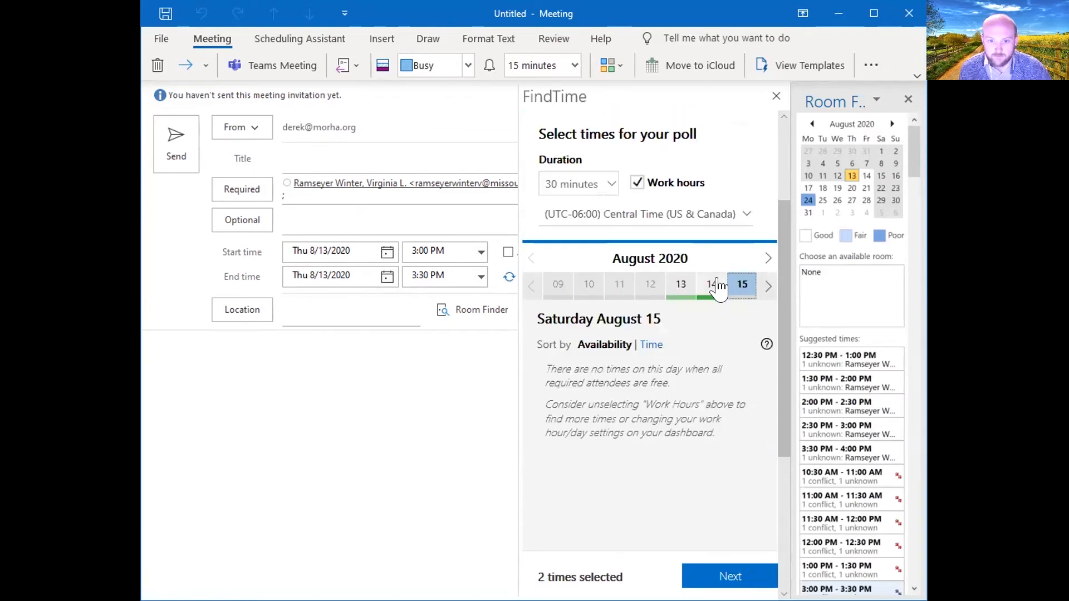
{"action": "left_click", "coordinate": [729, 576]}
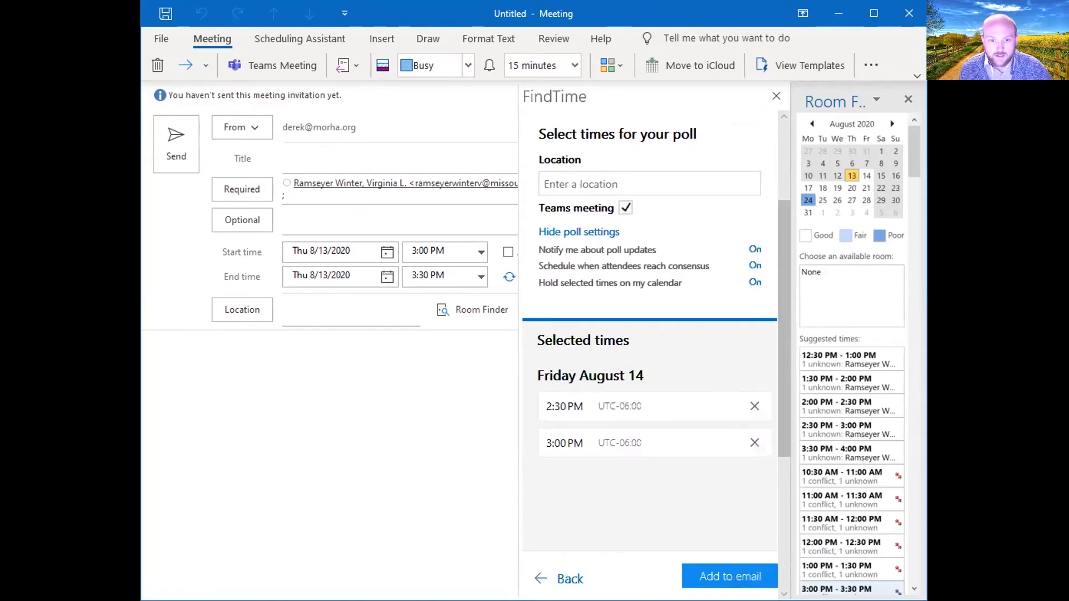
{"action": "left_click", "coordinate": [729, 576]}
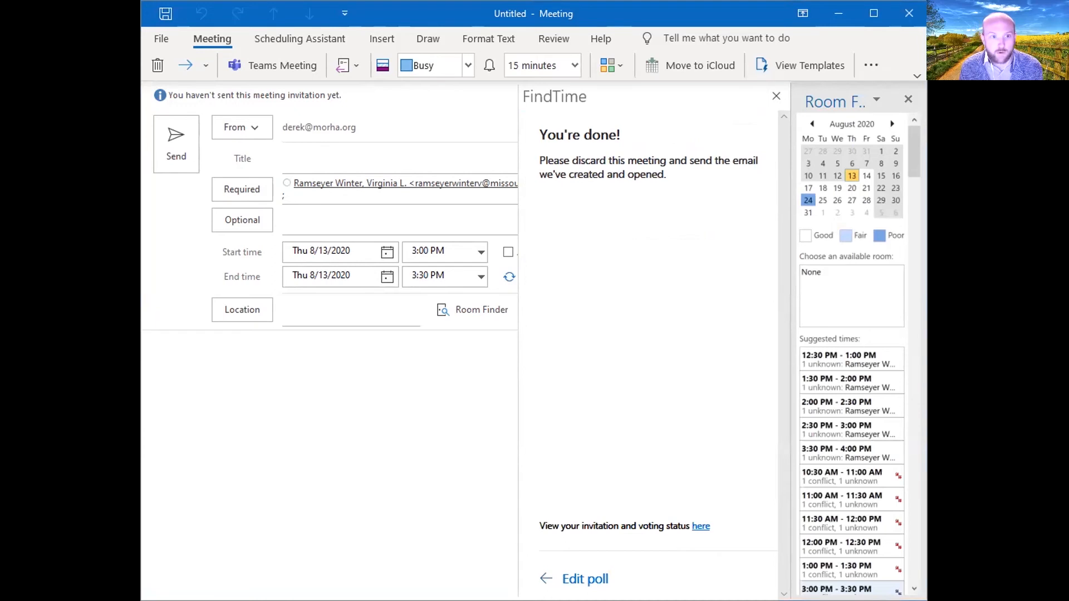
Reopen the poll for editing, go back to its time selection, and close the unsent poll invitation email
{"action": "left_click", "coordinate": [585, 579]}
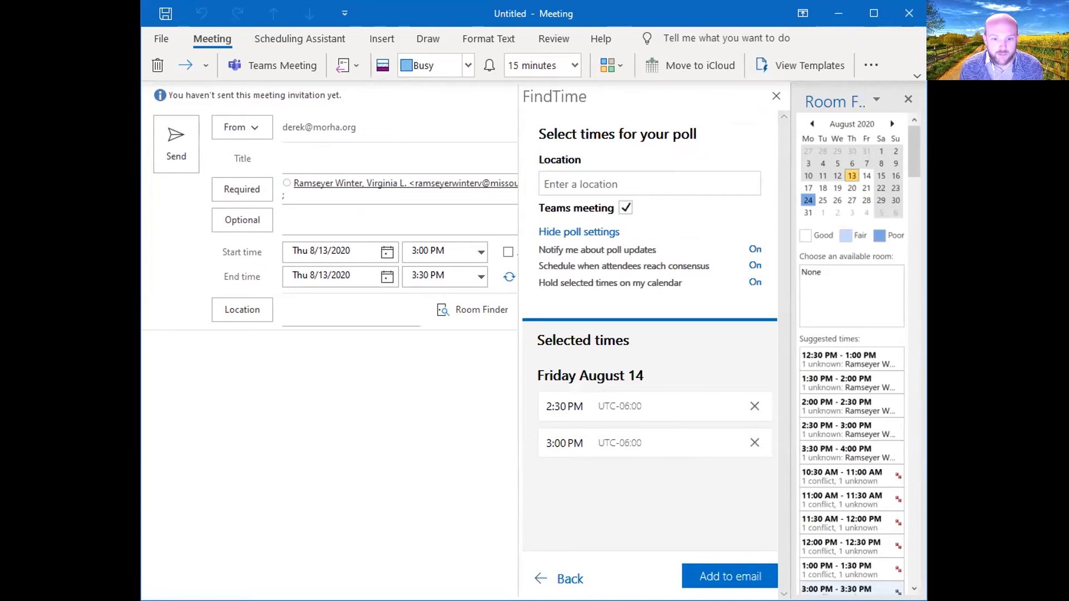
{"action": "left_click", "coordinate": [562, 579]}
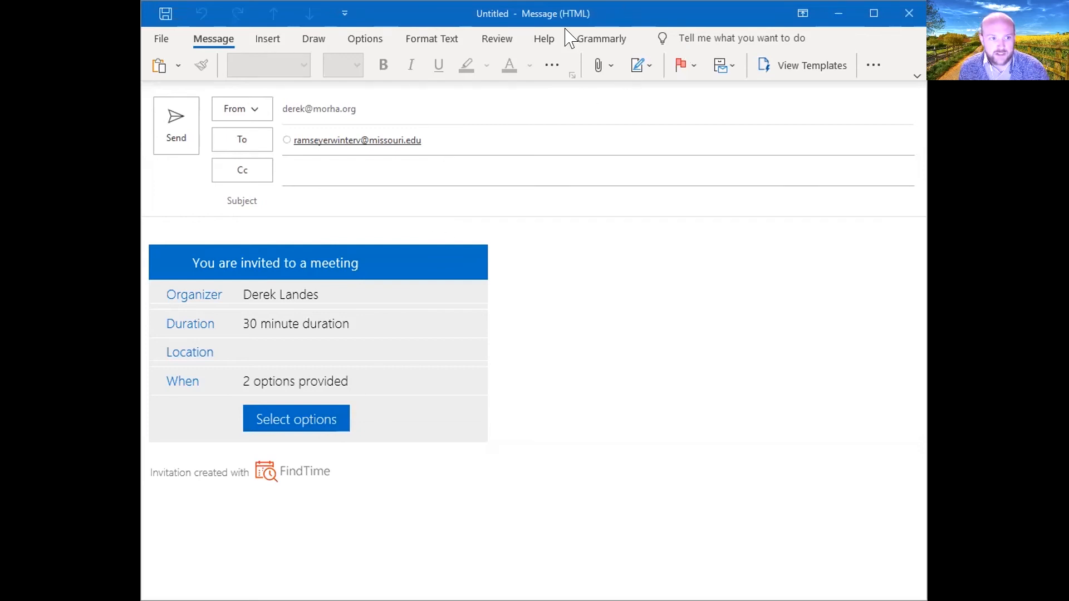
{"action": "left_click", "coordinate": [909, 13]}
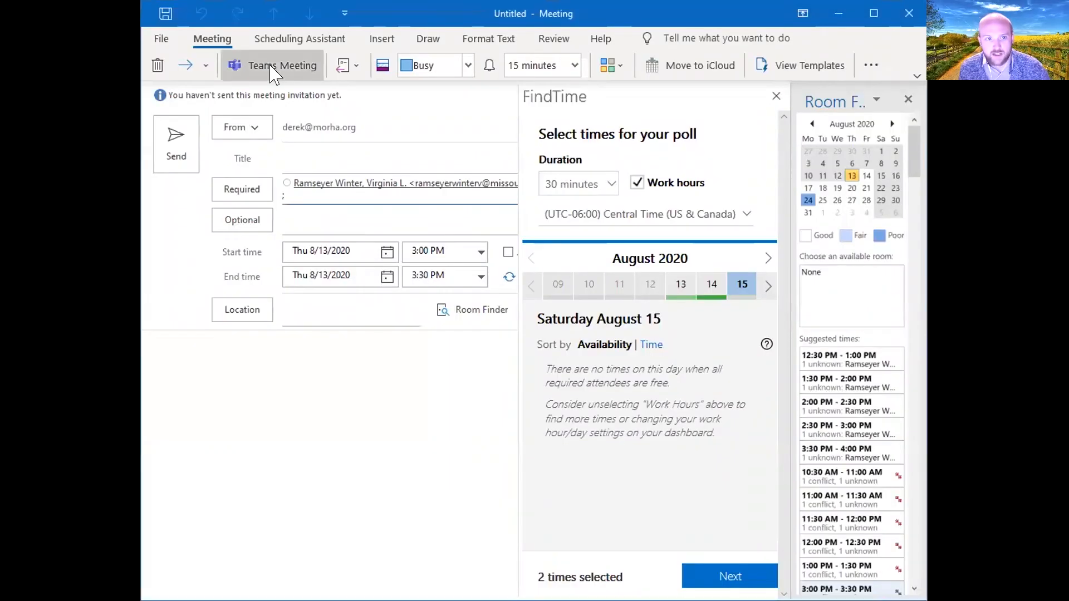
Turn the Thursday 8/13/2020 meeting into a Teams meeting
{"action": "left_click", "coordinate": [272, 68]}
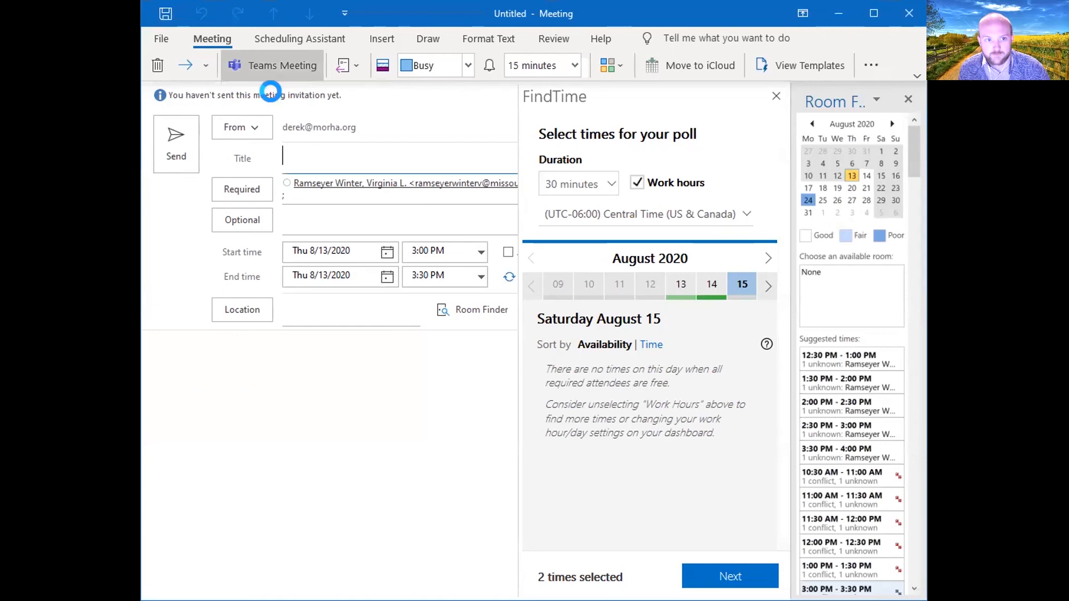